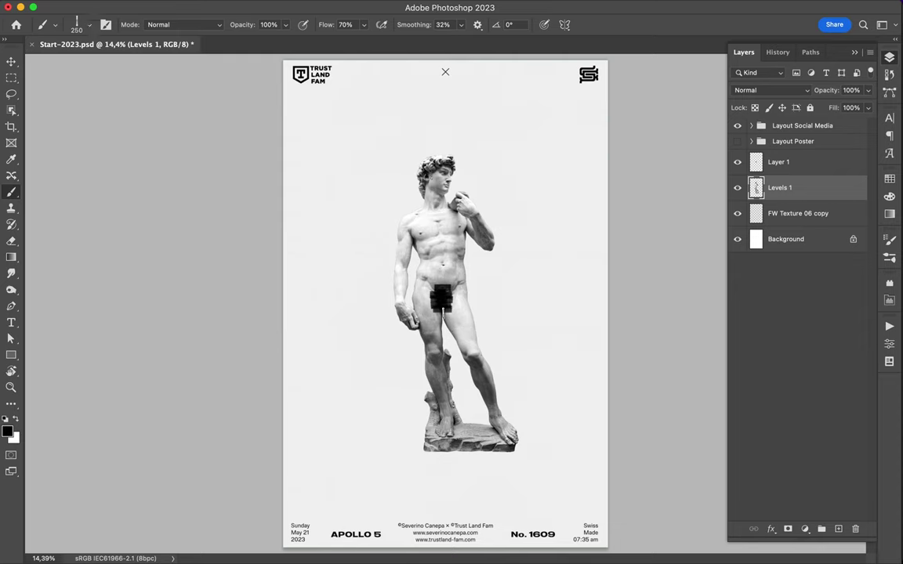
# Begin hand-painting black lettering across the top: the M, I, S and T strokes.
pyautogui.click(780, 163)
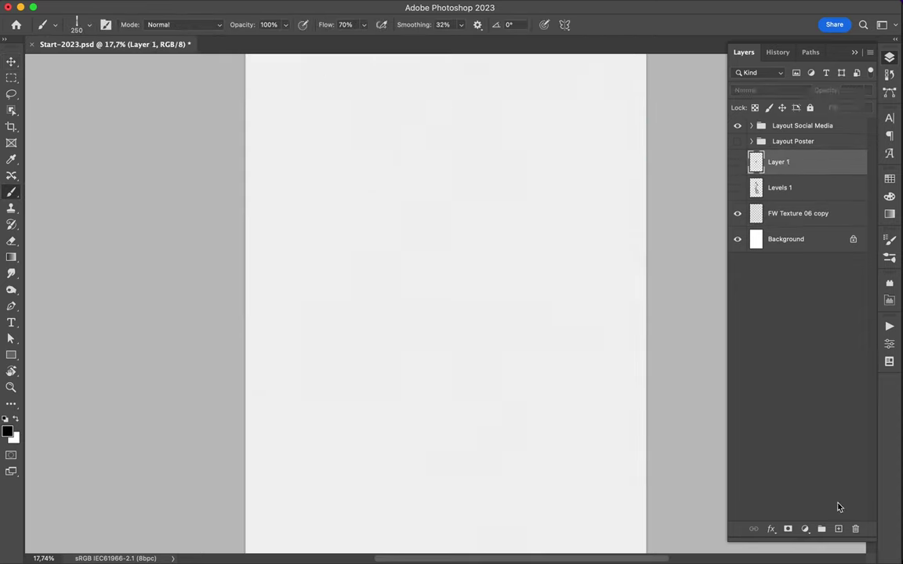
pyautogui.moveTo(307, 228); pyautogui.dragTo(305, 102)
pyautogui.hotkey('ctrl', 'z')
pyautogui.moveTo(299, 235)
pyautogui.mouseDown()
pyautogui.moveTo(336, 112)
pyautogui.moveTo(342, 243)
pyautogui.mouseUp()
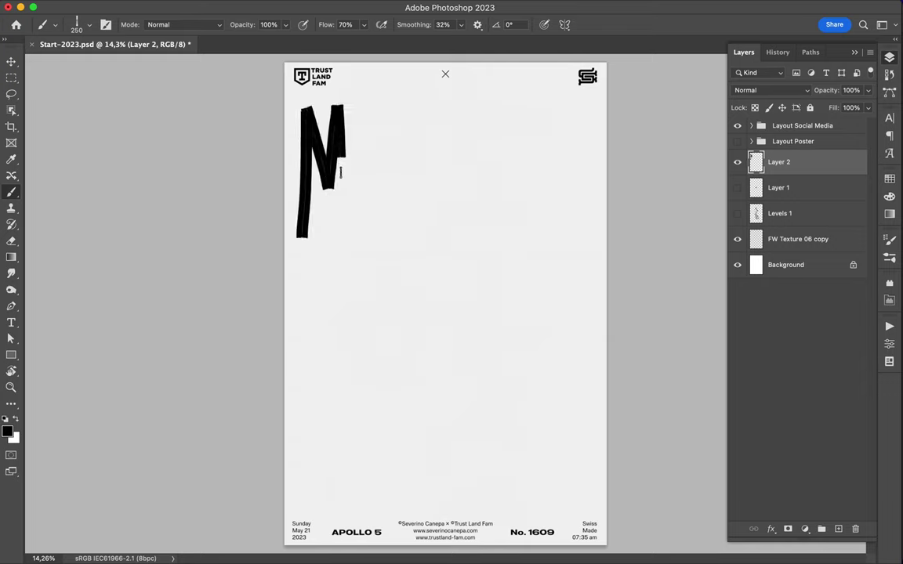
pyautogui.moveTo(356, 106)
pyautogui.mouseDown()
pyautogui.moveTo(364, 234)
pyautogui.moveTo(406, 200)
pyautogui.mouseUp()
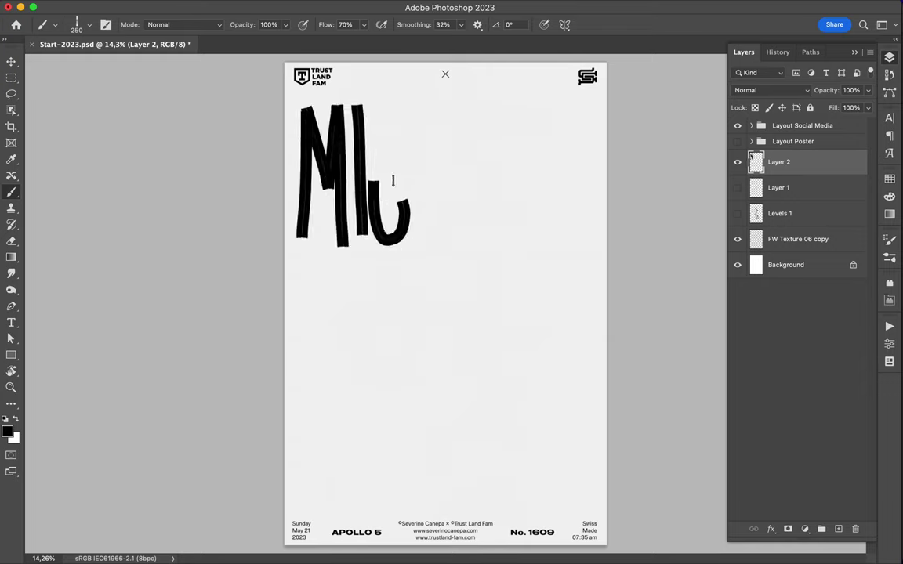
pyautogui.moveTo(399, 108)
pyautogui.mouseDown()
pyautogui.moveTo(434, 108)
pyautogui.moveTo(423, 246)
pyautogui.mouseUp()
pyautogui.moveTo(431, 104)
pyautogui.mouseDown()
pyautogui.moveTo(437, 237)
pyautogui.moveTo(467, 234)
pyautogui.mouseUp()
# Paint the E, R and a large D to complete MISTER D.
pyautogui.moveTo(439, 179); pyautogui.dragTo(449, 179)
pyautogui.moveTo(437, 120)
pyautogui.mouseDown()
pyautogui.moveTo(458, 120)
pyautogui.moveTo(471, 235)
pyautogui.mouseUp()
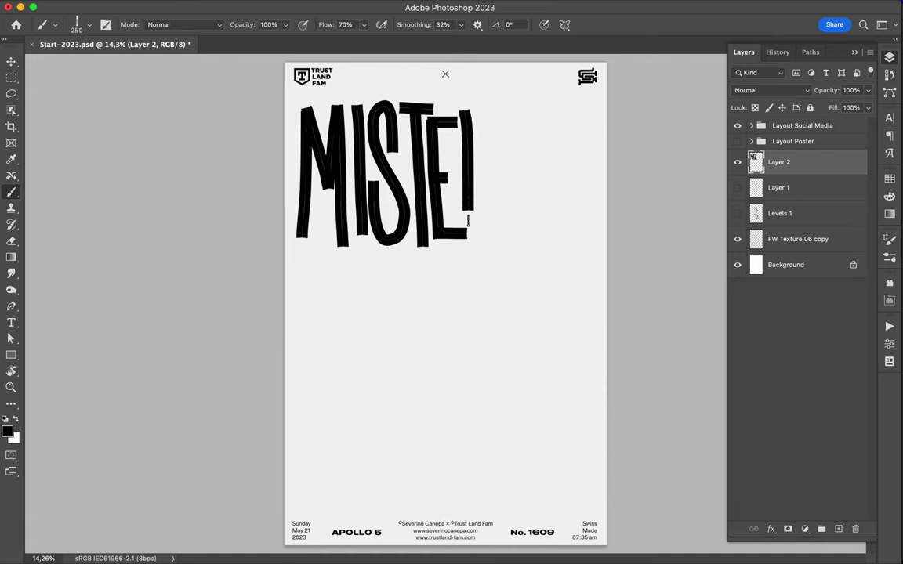
pyautogui.moveTo(464, 108); pyautogui.dragTo(469, 182)
pyautogui.hotkey('ctrl', 'z')
pyautogui.moveTo(466, 108)
pyautogui.mouseDown()
pyautogui.moveTo(500, 137)
pyautogui.moveTo(470, 182)
pyautogui.moveTo(505, 227)
pyautogui.mouseUp()
pyautogui.moveTo(521, 105)
pyautogui.mouseDown()
pyautogui.moveTo(557, 239)
pyautogui.moveTo(576, 133)
pyautogui.moveTo(517, 110)
pyautogui.mouseUp()
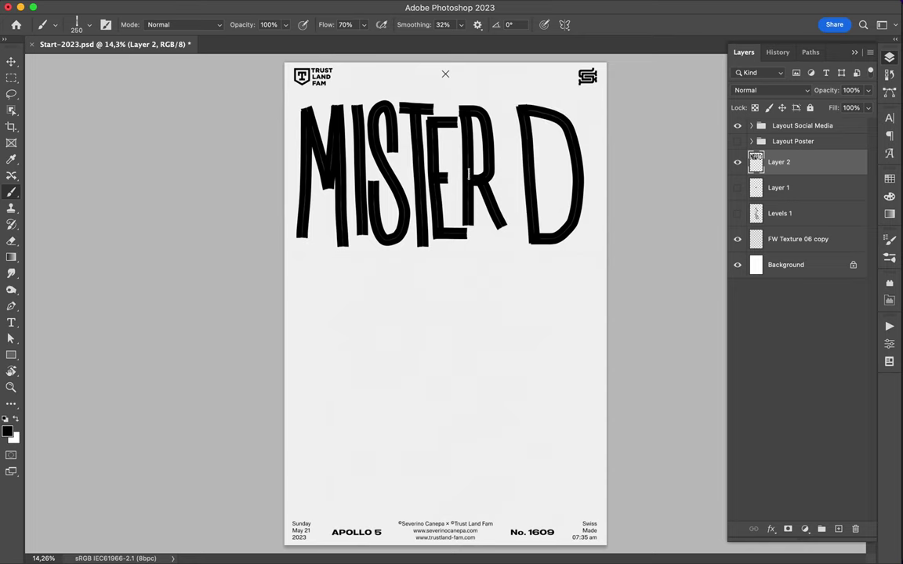
# Nudge the MISTER D lettering slightly right and down and add a new empty layer.
pyautogui.press('v')
pyautogui.moveTo(424, 161); pyautogui.dragTo(427, 166)
pyautogui.hotkey('ctrl', 'shift', 'alt', 'n')
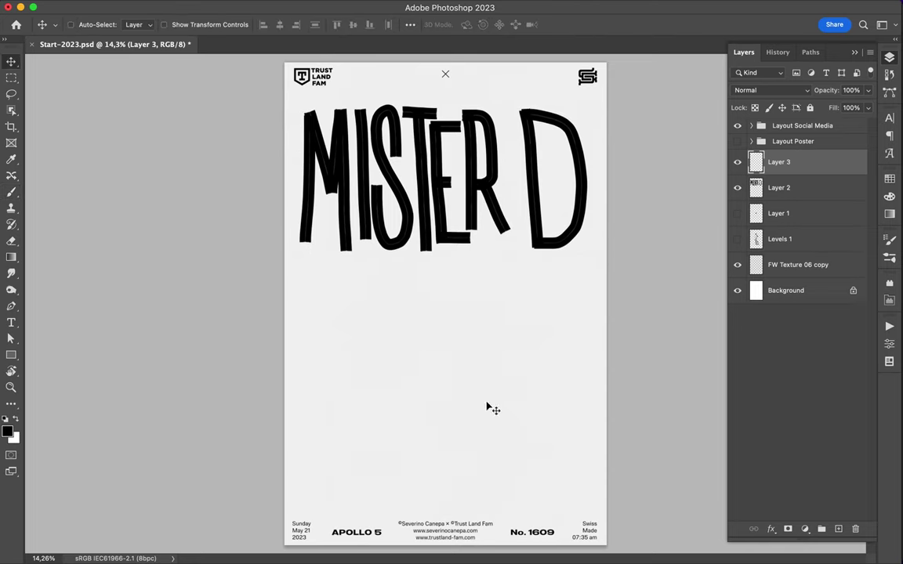
# Choose the Get Rekt brush from the brush presets.
pyautogui.press('b')
pyautogui.click(89, 25)
pyautogui.scroll(-5, 74, 183)
pyautogui.scroll(-5, 75, 183)
pyautogui.scroll(-5, 75, 235)
pyautogui.doubleClick(74, 235)
pyautogui.scroll(3, 298, 196)
pyautogui.scroll(3, 329, 235)
pyautogui.click(88, 24)
pyautogui.doubleClick(107, 254)
pyautogui.click(91, 30)
pyautogui.doubleClick(79, 178)
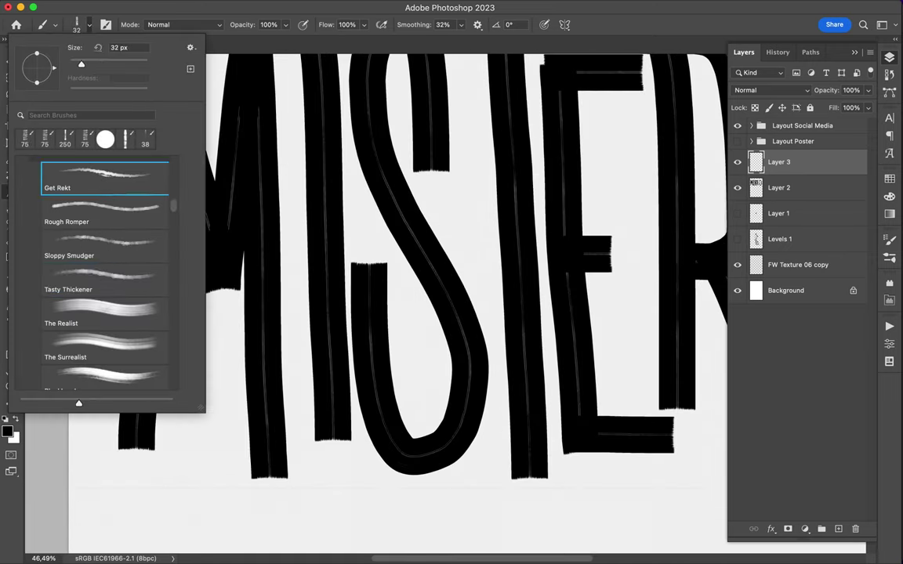
pyautogui.scroll(-1, 154, 227)
# Trace thin rough outlines around the M's legs, diagonals, top and stems.
pyautogui.moveTo(138, 308)
pyautogui.mouseDown()
pyautogui.moveTo(132, 376)
pyautogui.moveTo(149, 396)
pyautogui.mouseUp()
pyautogui.moveTo(185, 337); pyautogui.dragTo(179, 437)
pyautogui.moveTo(227, 291); pyautogui.dragTo(239, 306)
pyautogui.scroll(-2, 447, 300)
pyautogui.moveTo(223, 96); pyautogui.dragTo(251, 183)
pyautogui.moveTo(292, 92)
pyautogui.mouseDown()
pyautogui.moveTo(320, 92)
pyautogui.moveTo(322, 184)
pyautogui.mouseUp()
pyautogui.moveTo(321, 94)
pyautogui.mouseDown()
pyautogui.moveTo(328, 275)
pyautogui.moveTo(307, 432)
pyautogui.moveTo(326, 164)
pyautogui.mouseUp()
pyautogui.moveTo(216, 137); pyautogui.dragTo(214, 227)
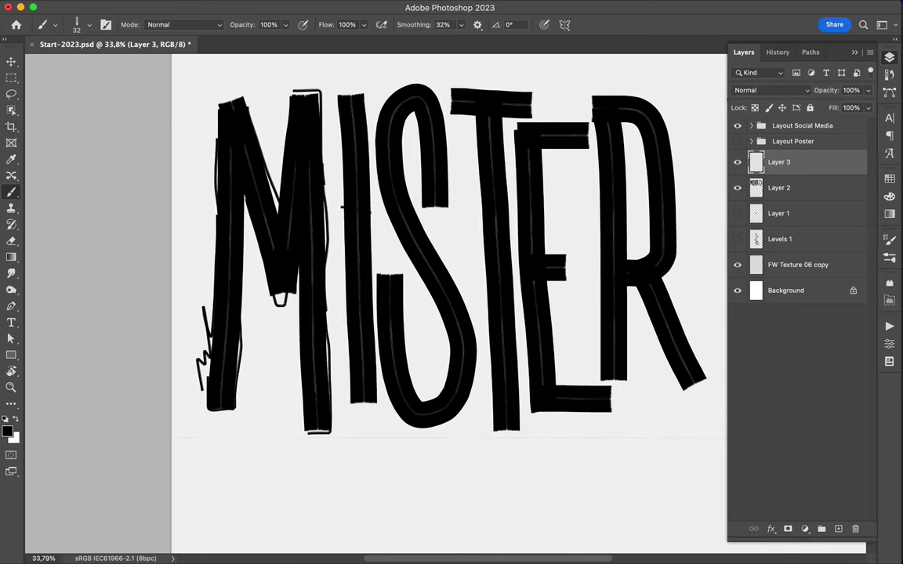
pyautogui.moveTo(309, 215); pyautogui.dragTo(310, 244)
# Outline the S's curves and edges with thin sketchy strokes.
pyautogui.moveTo(392, 98)
pyautogui.mouseDown()
pyautogui.moveTo(377, 157)
pyautogui.moveTo(416, 259)
pyautogui.moveTo(433, 404)
pyautogui.mouseUp()
pyautogui.moveTo(384, 205)
pyautogui.mouseDown()
pyautogui.moveTo(474, 356)
pyautogui.moveTo(407, 427)
pyautogui.mouseUp()
pyautogui.moveTo(404, 184)
pyautogui.mouseDown()
pyautogui.moveTo(400, 110)
pyautogui.moveTo(412, 102)
pyautogui.moveTo(435, 239)
pyautogui.mouseUp()
pyautogui.scroll(-2, 435, 239)
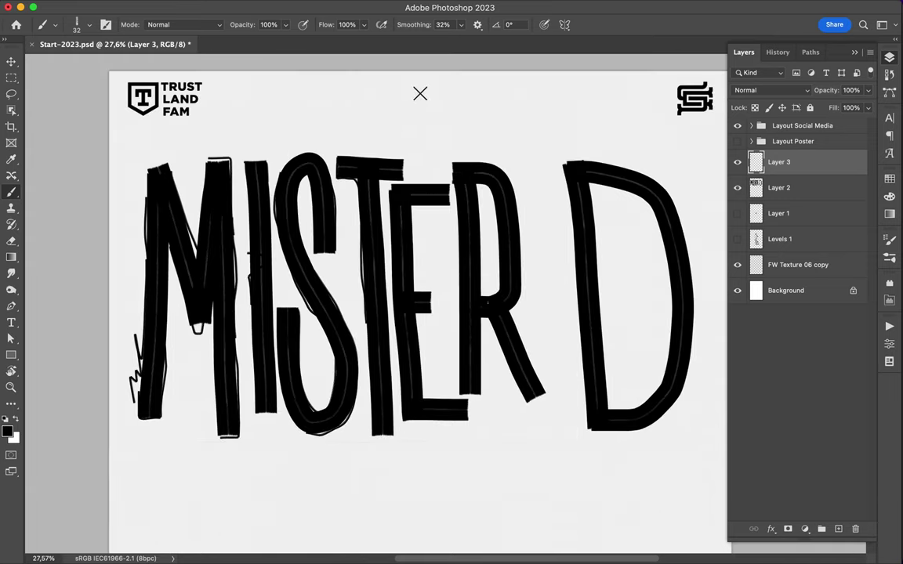
# Switch to a small hard round brush.
pyautogui.click(76, 24)
pyautogui.click(90, 225)
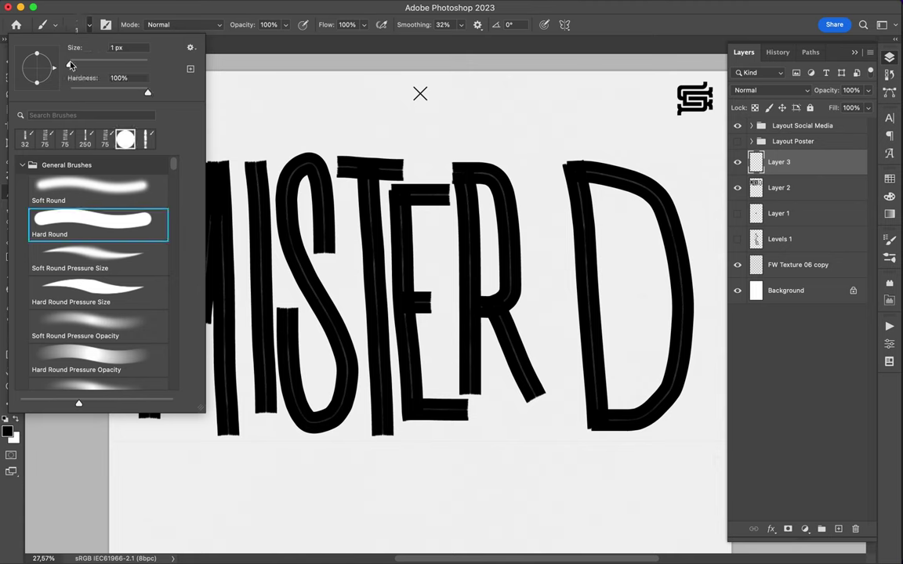
pyautogui.press('Escape')
pyautogui.scroll(-3, 663, 221)
# Show the statue's Layer 1 and Levels 1 again and select them together.
pyautogui.click(737, 213)
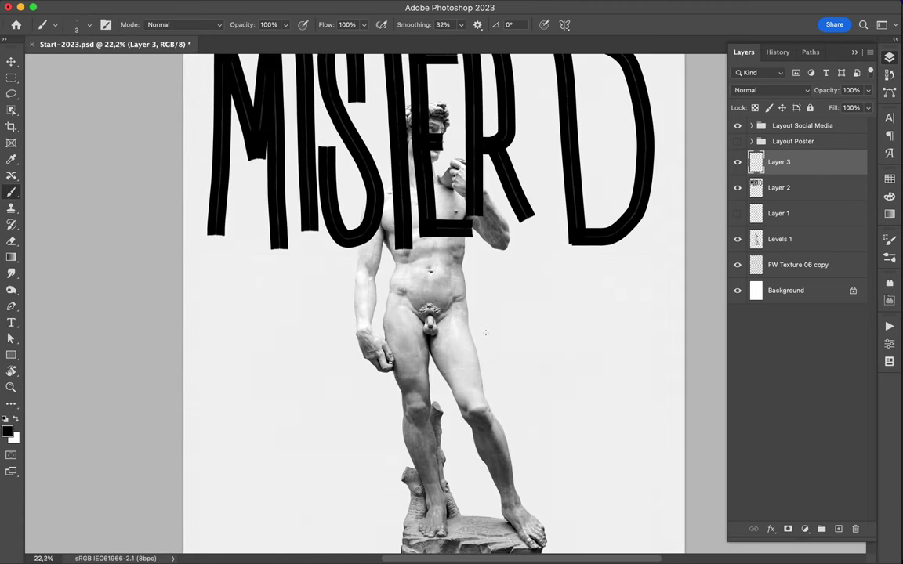
pyautogui.click(754, 218)
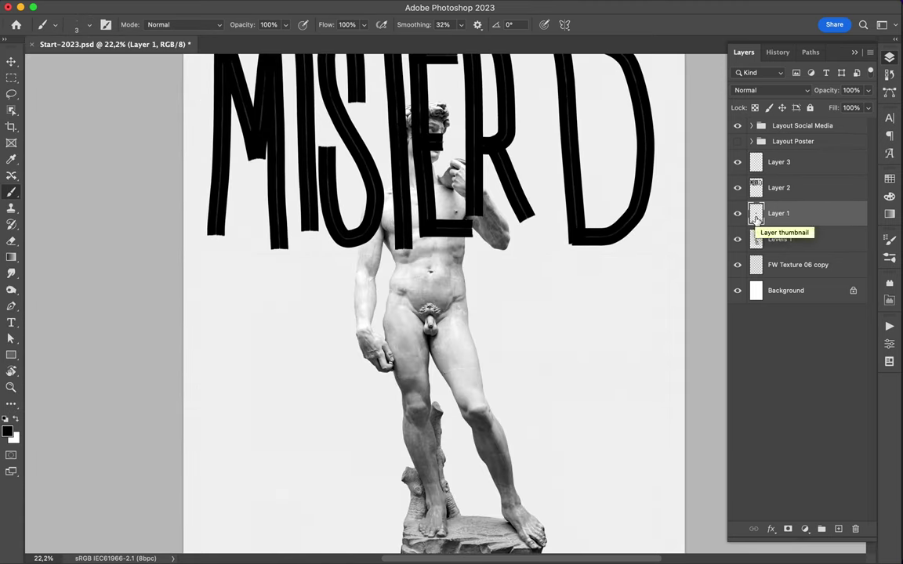
pyautogui.press('F7')
pyautogui.press('F7')
pyautogui.scroll(-3, 445, 304)
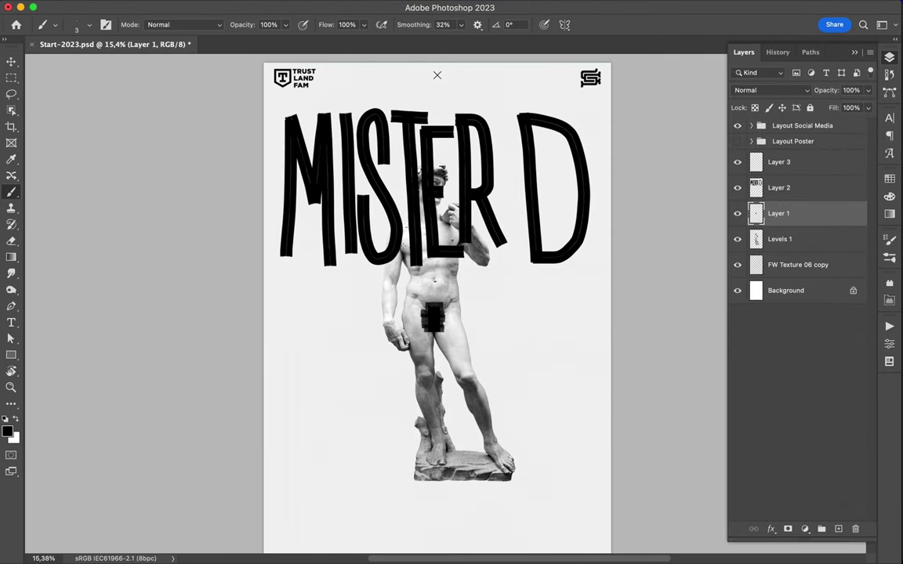
pyautogui.scroll(-2, 445, 304)
pyautogui.keyDown('shift'); pyautogui.click(780, 239); pyautogui.keyUp('shift')
# Reposition the statue and raise the MISTER D lettering on Layer 2 slightly.
pyautogui.press('v')
pyautogui.moveTo(451, 266); pyautogui.dragTo(486, 316)
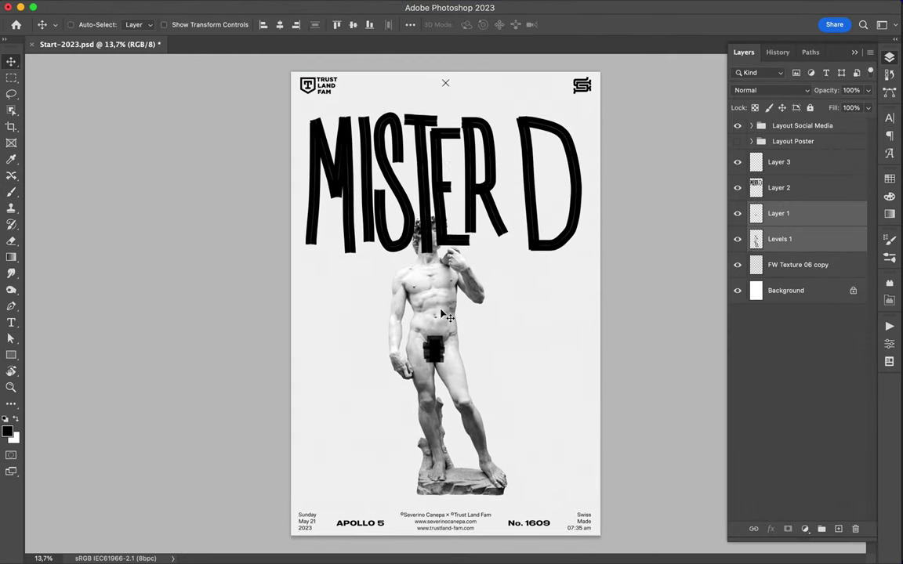
pyautogui.moveTo(486, 315); pyautogui.dragTo(453, 302)
pyautogui.click(778, 188)
pyautogui.moveTo(530, 224)
pyautogui.mouseDown()
pyautogui.moveTo(529, 211)
pyautogui.moveTo(505, 229)
pyautogui.mouseUp()
# Scale the statue and Levels 1 to about 92% below the lettering, adding a layer above Background.
pyautogui.click(778, 213)
pyautogui.hotkey('ctrl', 't')
pyautogui.press('Escape')
pyautogui.keyDown('shift'); pyautogui.click(780, 240); pyautogui.keyUp('shift')
pyautogui.hotkey('ctrl', 't')
pyautogui.moveTo(433, 292); pyautogui.dragTo(445, 306)
pyautogui.press('Return')
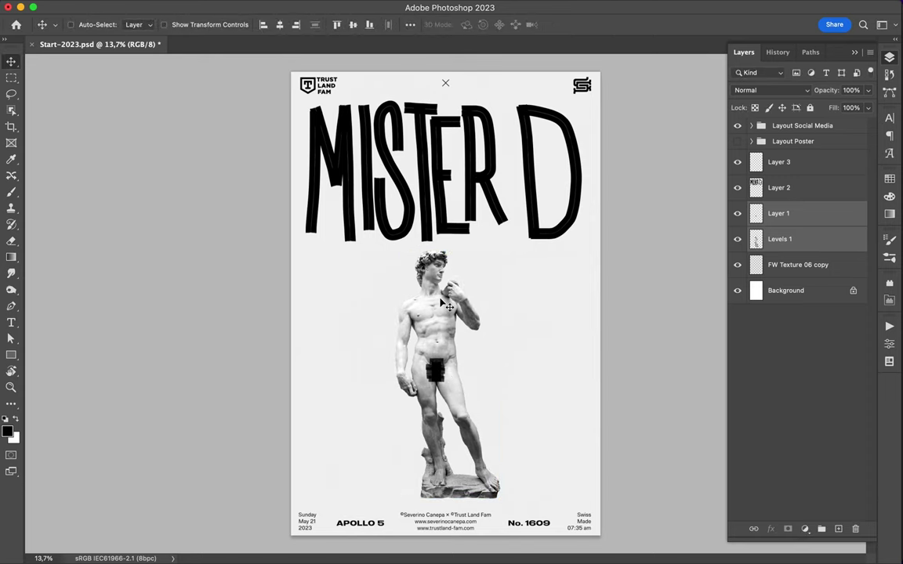
pyautogui.click(786, 290)
pyautogui.hotkey('ctrl', 'shift', 'alt', 'n')
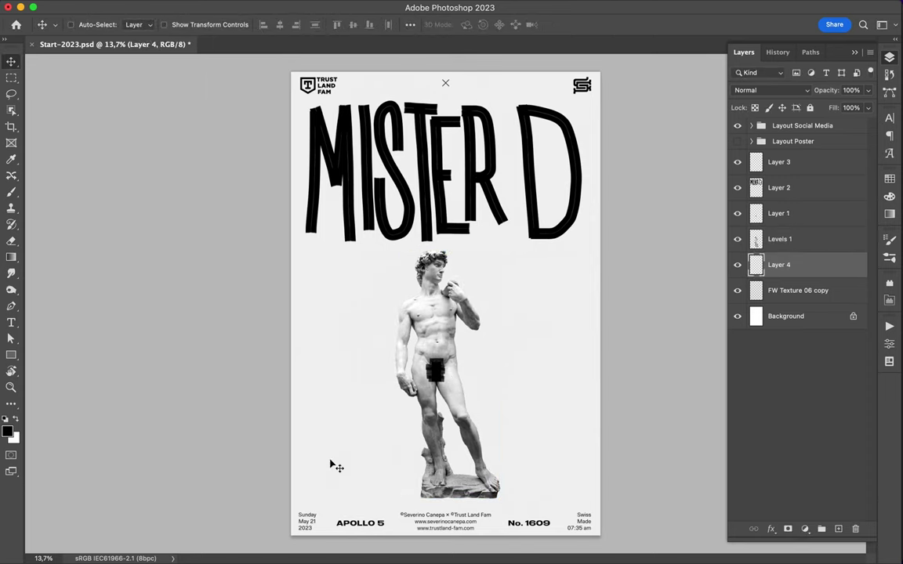
# Choose the Thinning Ink brush from the brush presets.
pyautogui.press('b')
pyautogui.click(55, 24)
pyautogui.scroll(5, 131, 284)
pyautogui.scroll(-3, 125, 298)
pyautogui.scroll(-3, 121, 313)
pyautogui.click(104, 267)
pyautogui.scroll(2, 116, 343)
# Paint wide black horizontal bands behind the statue down to the poster's bottom.
pyautogui.moveTo(309, 273); pyautogui.dragTo(578, 272)
pyautogui.moveTo(521, 300)
pyautogui.mouseDown()
pyautogui.moveTo(580, 300)
pyautogui.moveTo(297, 295)
pyautogui.moveTo(573, 318)
pyautogui.mouseUp()
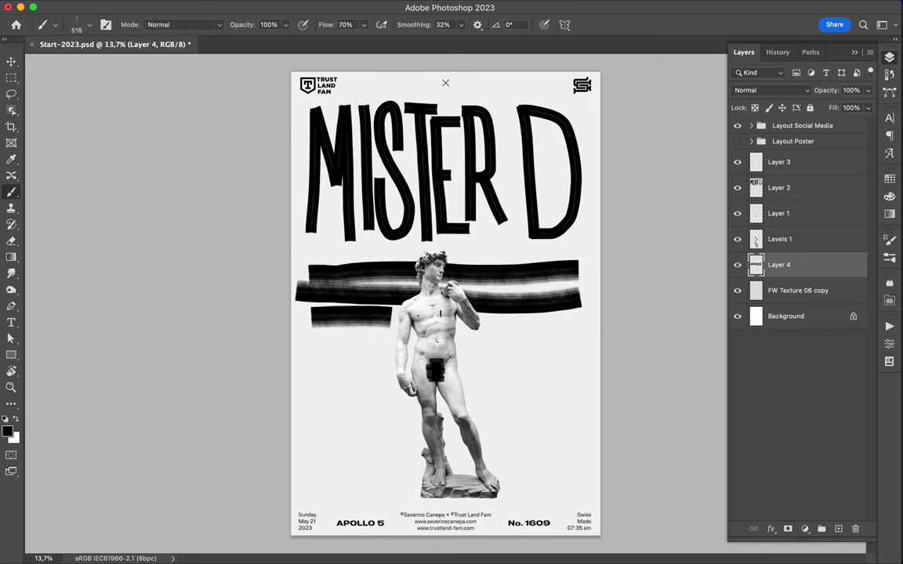
pyautogui.moveTo(573, 353)
pyautogui.mouseDown()
pyautogui.moveTo(313, 353)
pyautogui.moveTo(583, 376)
pyautogui.moveTo(306, 395)
pyautogui.moveTo(589, 421)
pyautogui.mouseUp()
pyautogui.moveTo(310, 447)
pyautogui.mouseDown()
pyautogui.moveTo(576, 447)
pyautogui.moveTo(308, 475)
pyautogui.moveTo(576, 494)
pyautogui.mouseUp()
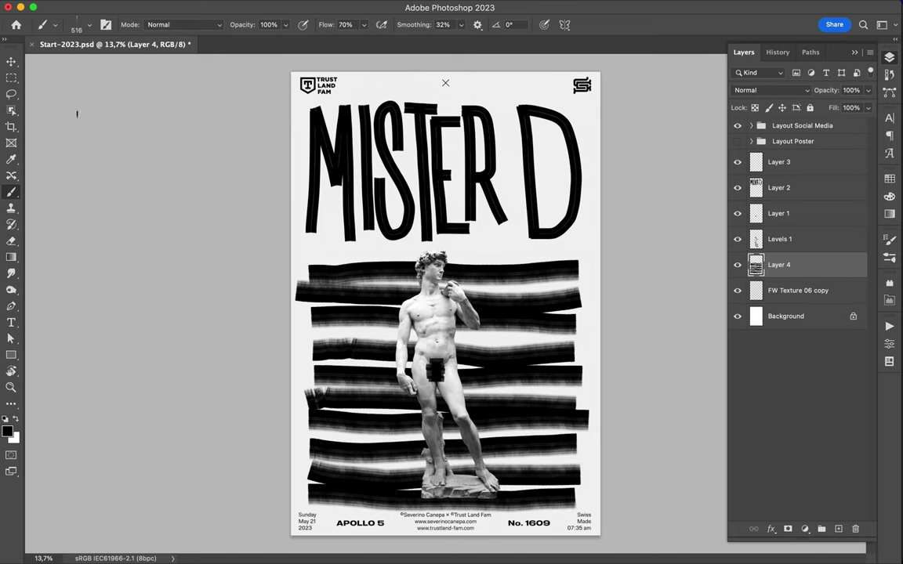
# Switch to the Hard Round brush at 3 px.
pyautogui.rightClick(77, 114)
pyautogui.click(98, 225)
pyautogui.moveTo(75, 63); pyautogui.dragTo(69, 63)
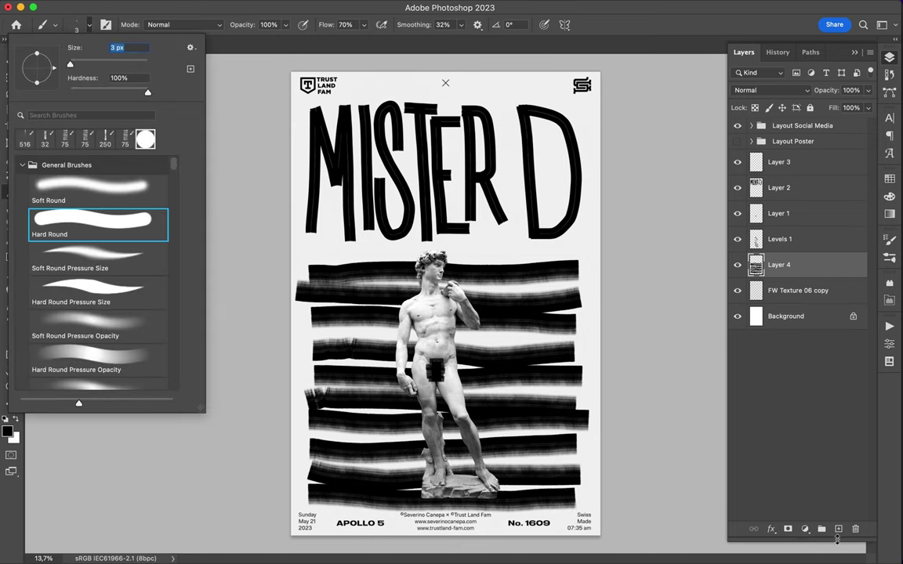
# On a new layer, draw thin 3 px lines along the first band and under the lettering.
pyautogui.click(838, 529)
pyautogui.moveTo(577, 260); pyautogui.dragTo(361, 265)
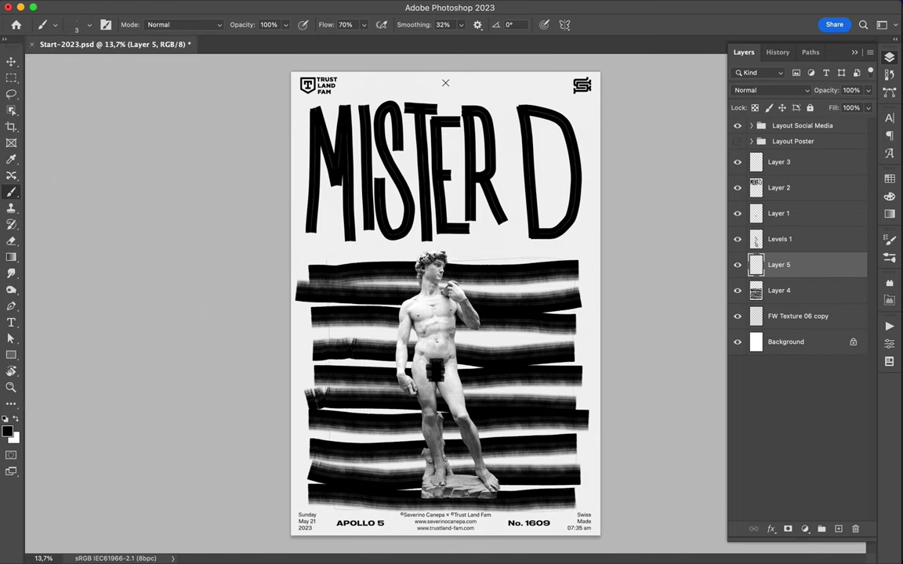
pyautogui.moveTo(306, 234); pyautogui.dragTo(436, 235)
pyautogui.moveTo(546, 264); pyautogui.dragTo(449, 260)
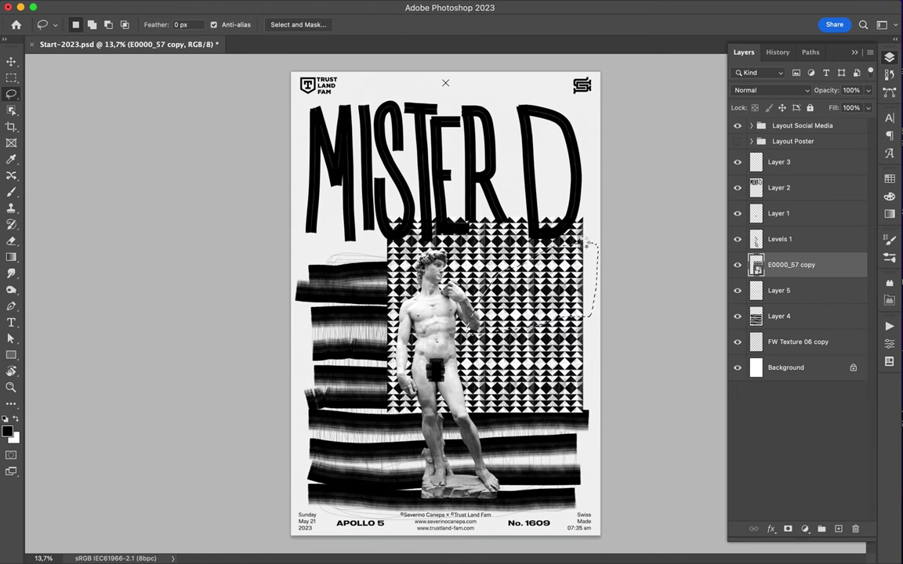
# Copy the selected pattern area to a new layer and shift the pattern down and left.
pyautogui.hotkey('ctrl', 'j')
pyautogui.press('v')
pyautogui.moveTo(778, 265); pyautogui.dragTo(778, 337)
pyautogui.click(792, 264)
pyautogui.moveTo(529, 275); pyautogui.dragTo(511, 386)
# Lasso a diamond-pattern piece onto its own layer and move it to the lower left.
pyautogui.press('l')
pyautogui.moveTo(368, 384)
pyautogui.mouseDown()
pyautogui.moveTo(359, 459)
pyautogui.moveTo(298, 459)
pyautogui.mouseUp()
pyautogui.hotkey('ctrl', 'j')
pyautogui.press('v')
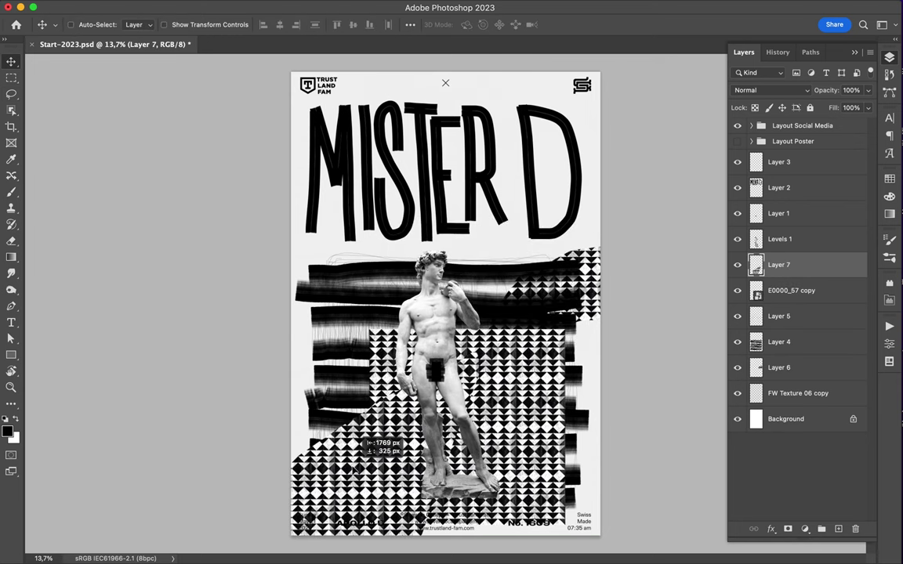
pyautogui.moveTo(778, 264); pyautogui.dragTo(778, 368)
pyautogui.click(792, 264)
pyautogui.moveTo(297, 354)
pyautogui.mouseDown()
pyautogui.moveTo(652, 436)
pyautogui.moveTo(474, 374)
pyautogui.mouseUp()
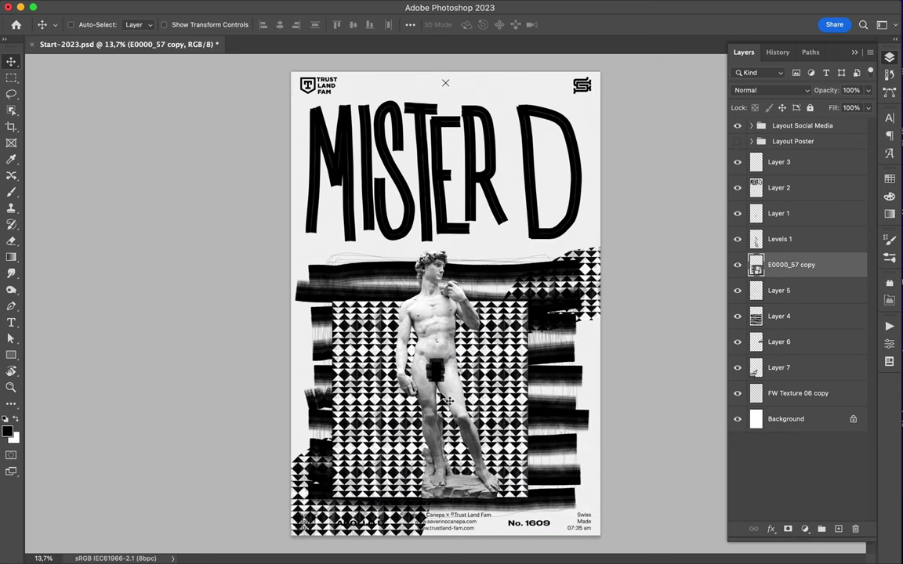
# Cut another pattern region around the statue onto its own layer.
pyautogui.press('l')
pyautogui.moveTo(382, 367); pyautogui.dragTo(314, 251)
pyautogui.hotkey('ctrl', 'j')
pyautogui.press('v')
pyautogui.click(792, 290)
pyautogui.moveTo(397, 405); pyautogui.dragTo(445, 345)
# Place a pattern piece beside the D, raising its layer, and hide E0000_57 copy.
pyautogui.press('l')
pyautogui.moveTo(470, 216); pyautogui.dragTo(459, 224)
pyautogui.hotkey('ctrl', 'j')
pyautogui.press('v')
pyautogui.moveTo(471, 259); pyautogui.dragTo(564, 118)
pyautogui.hotkey('ctrl', ']')
pyautogui.hotkey('ctrl', ']')
pyautogui.hotkey('ctrl', ']')
pyautogui.moveTo(643, 176); pyautogui.dragTo(670, 203)
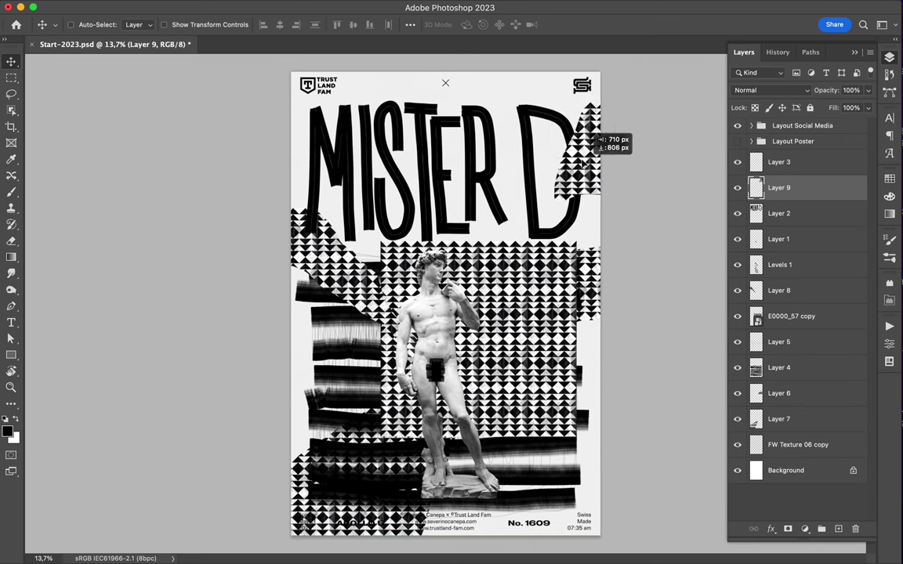
pyautogui.click(792, 316)
pyautogui.click(737, 316)
# Draw a white rectangle over the bottom-left footer above FW Texture 06 copy.
pyautogui.click(799, 445)
pyautogui.press('m')
pyautogui.press('u')
pyautogui.click(137, 25)
pyautogui.moveTo(295, 511); pyautogui.dragTo(431, 534)
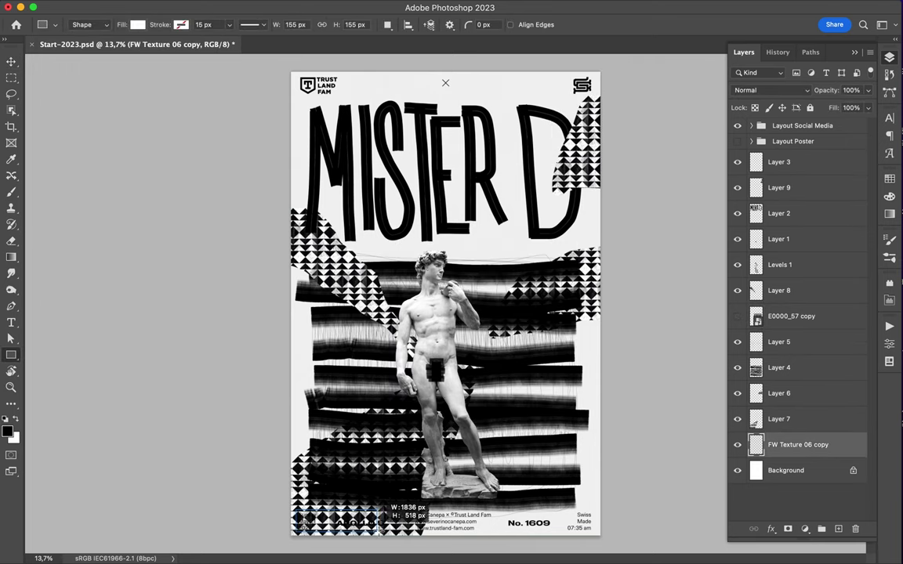
# Switch tools, adjust the Layers panel and add new Layer 10 for sketch lines.
pyautogui.press('a')
pyautogui.click(783, 161)
pyautogui.press('v')
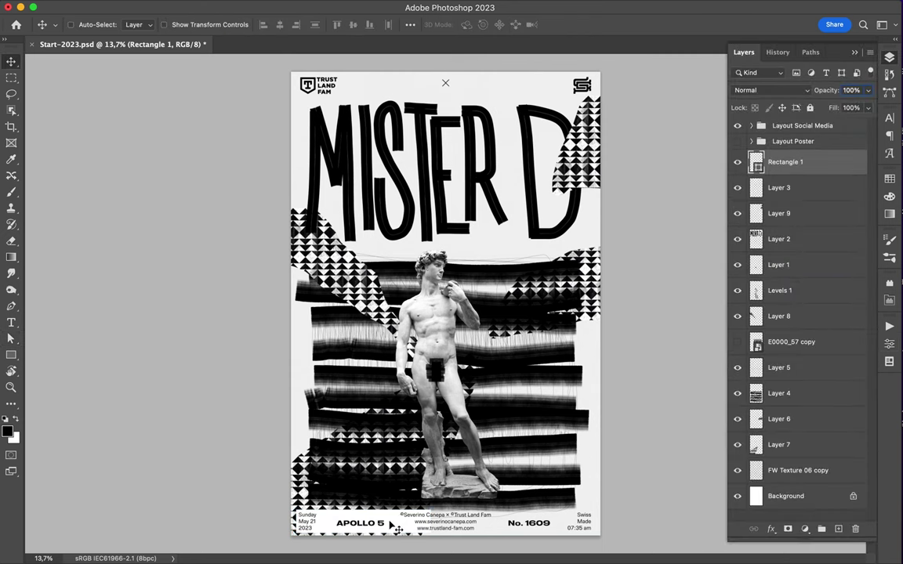
pyautogui.press('b')
pyautogui.rightClick(737, 188)
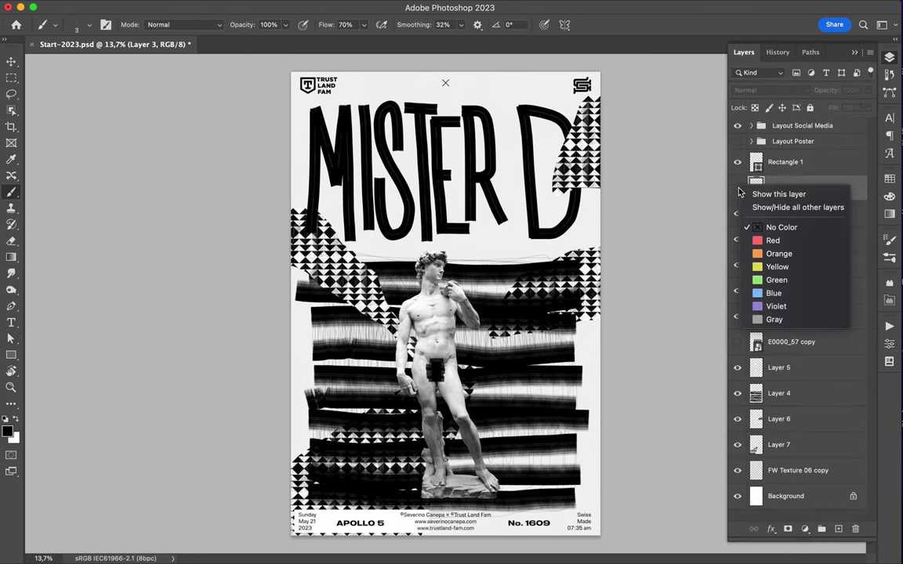
pyautogui.hotkey('ctrl', 'shift', 'alt', 'n')
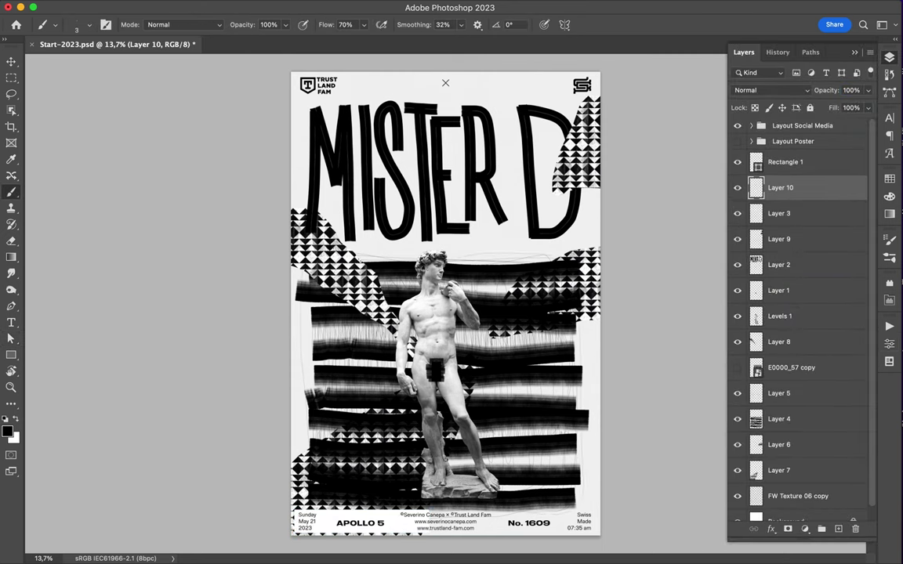
# Sketch thin grey lines around the statue and over the R of MISTER.
pyautogui.moveTo(585, 303); pyautogui.dragTo(584, 365)
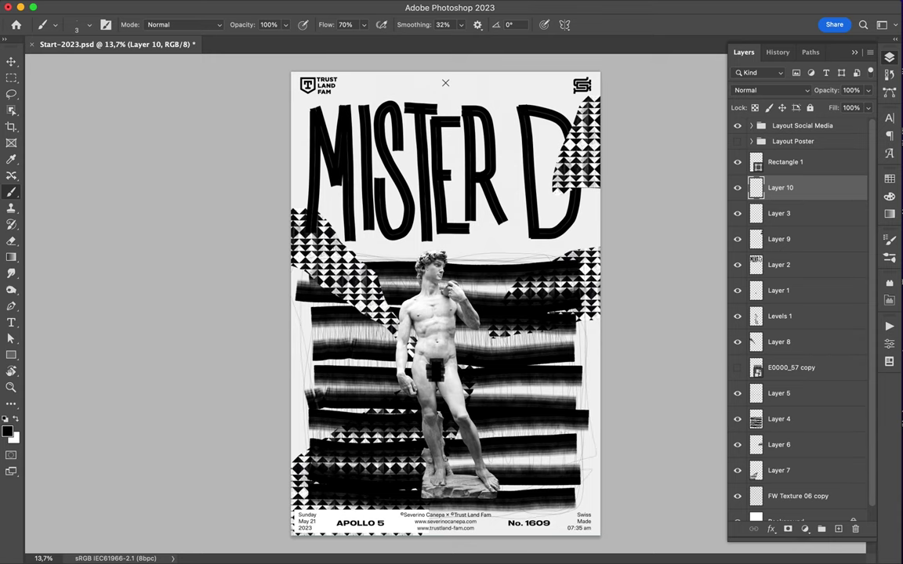
pyautogui.scroll(5, 518, 268)
pyautogui.moveTo(505, 200); pyautogui.dragTo(484, 248)
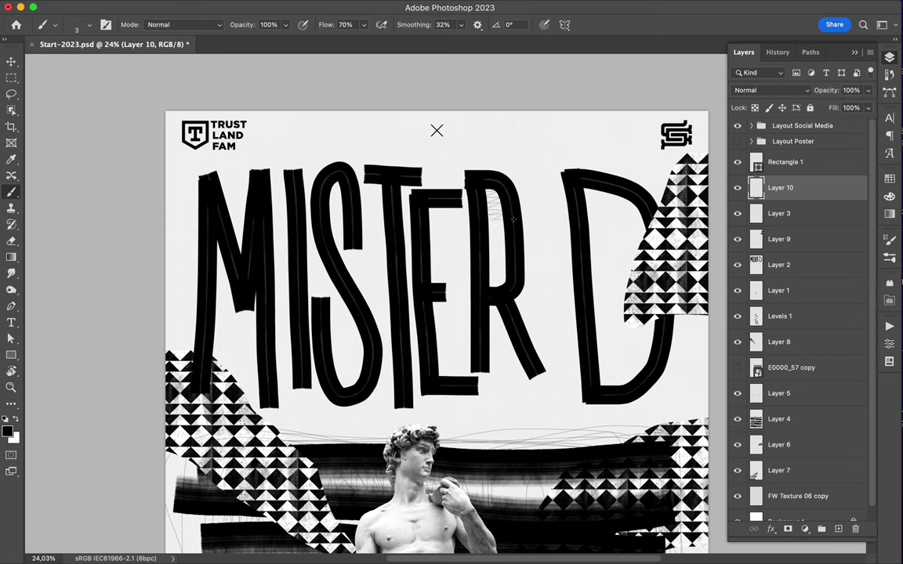